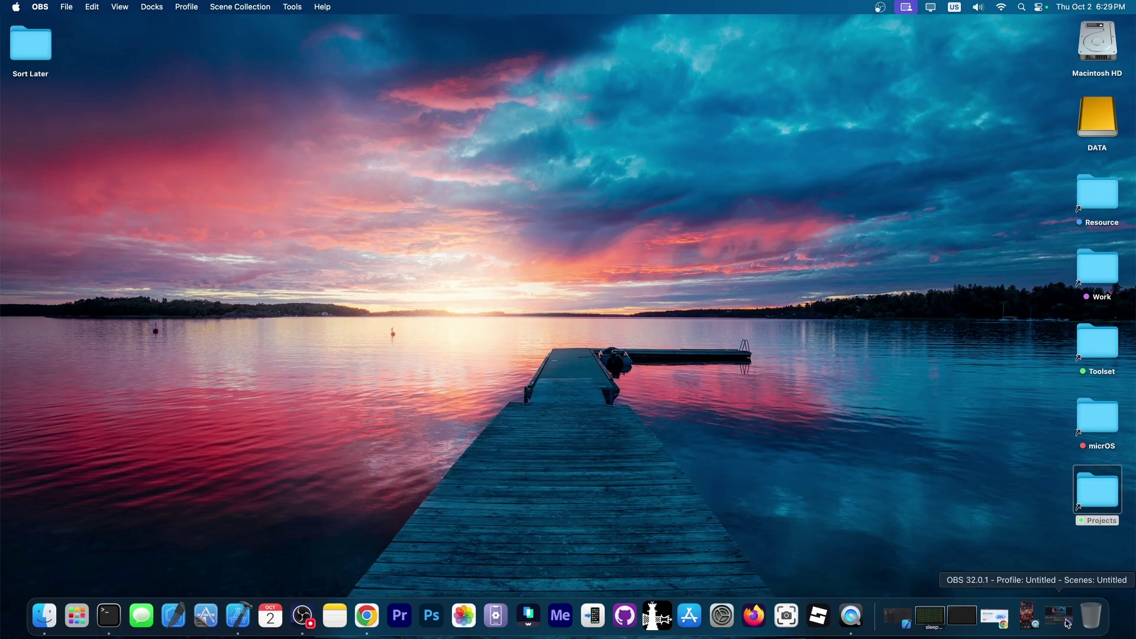
# - Restore the QuickTime window mirroring the iPhone's GeoTerm2 terminal from the Dock
pyautogui.click(1029, 616)
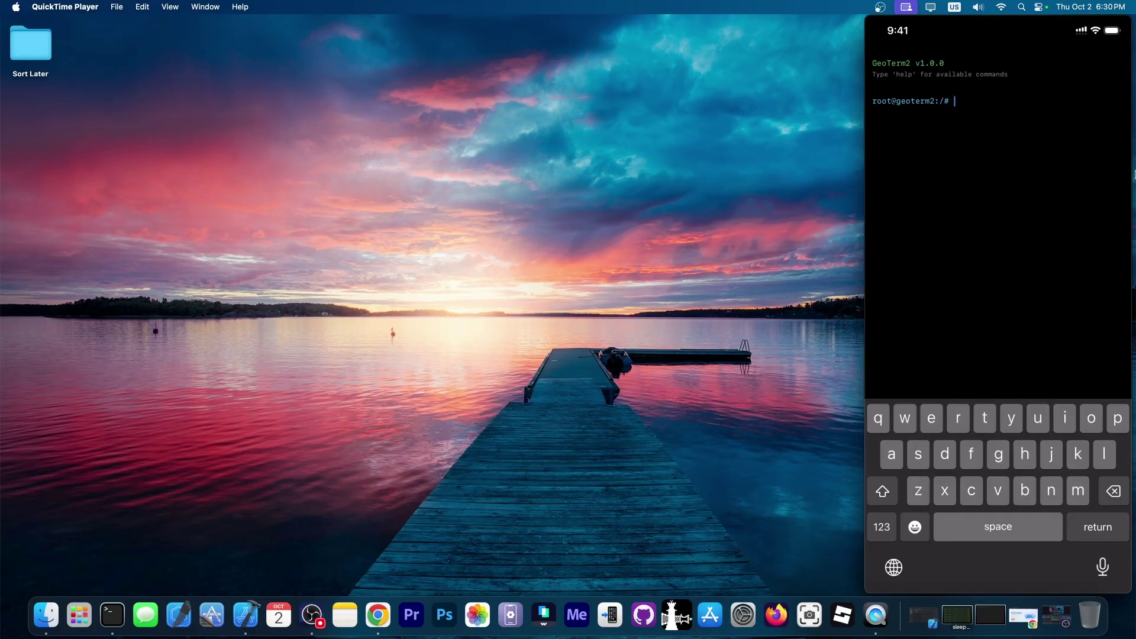
# - Run 'nc start' in GeoTerm2 to launch the NetCat server on port 4444
pyautogui.write('nc start')
pyautogui.press('Return')
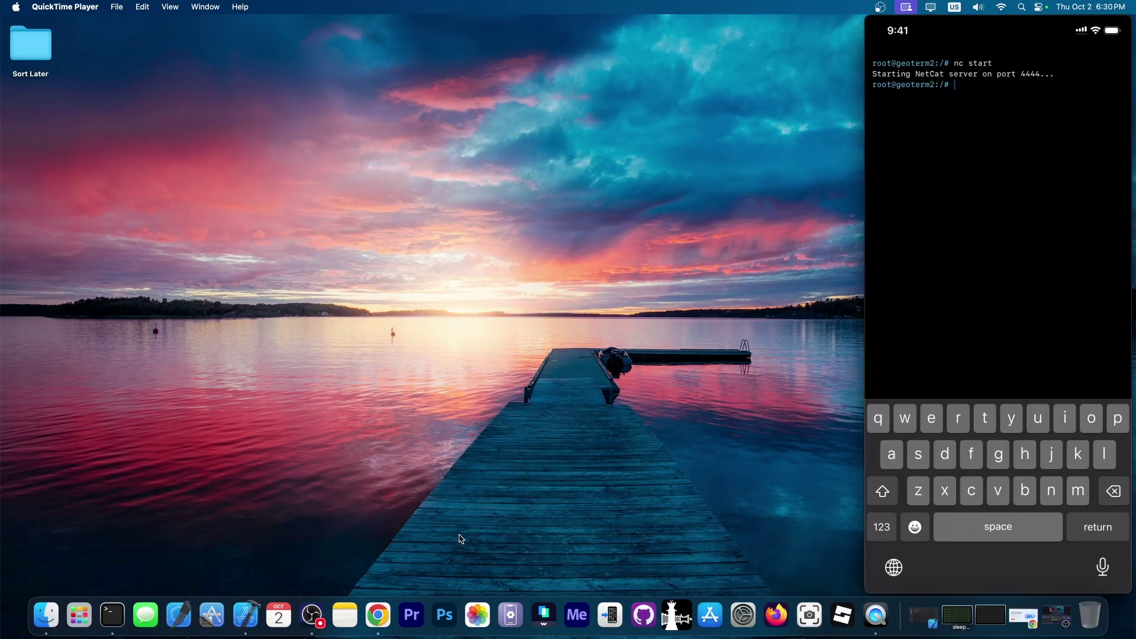
pyautogui.click(989, 615)
# - Paste and run 'nc 192.168.1.130 4444' in Terminal to reach the Username prompt
pyautogui.write('nc 192.168.1.130 4444')
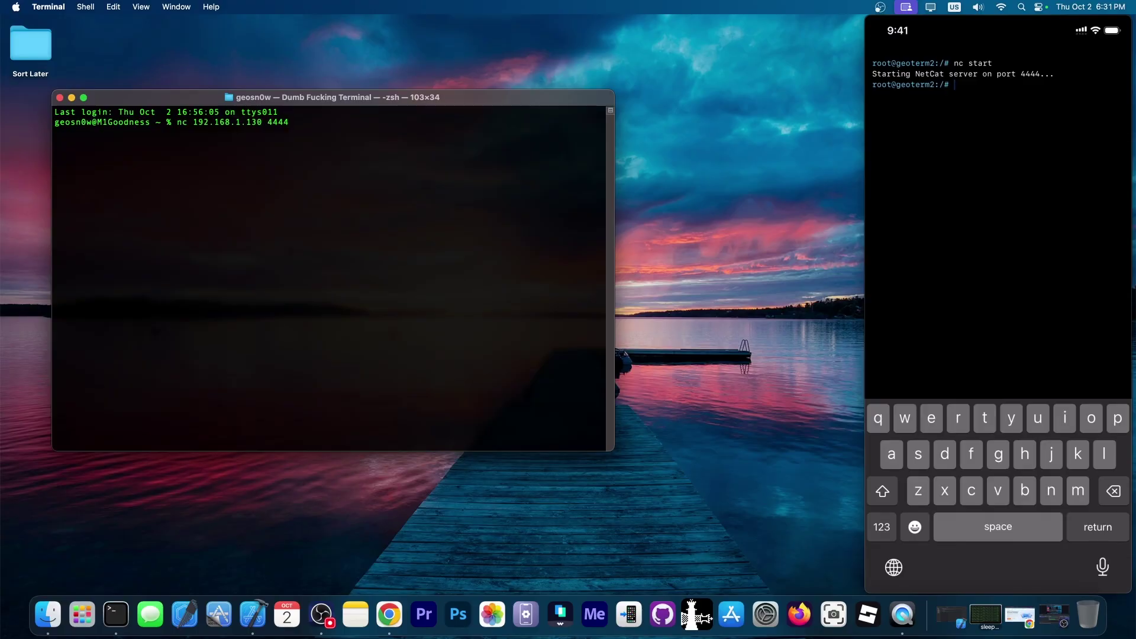
pyautogui.press('Return')
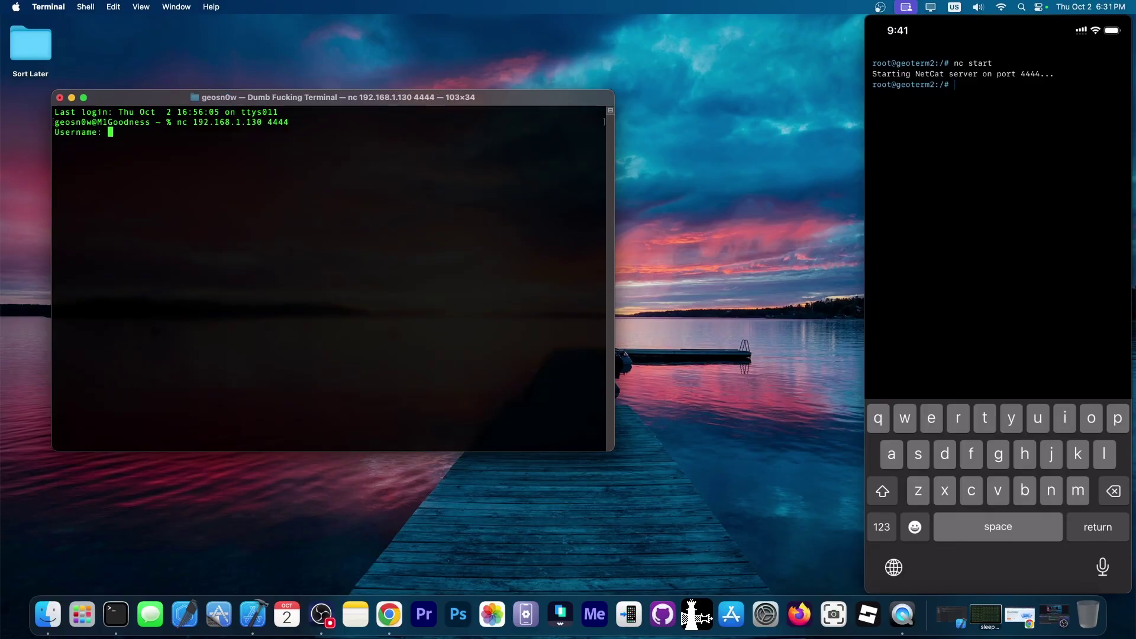
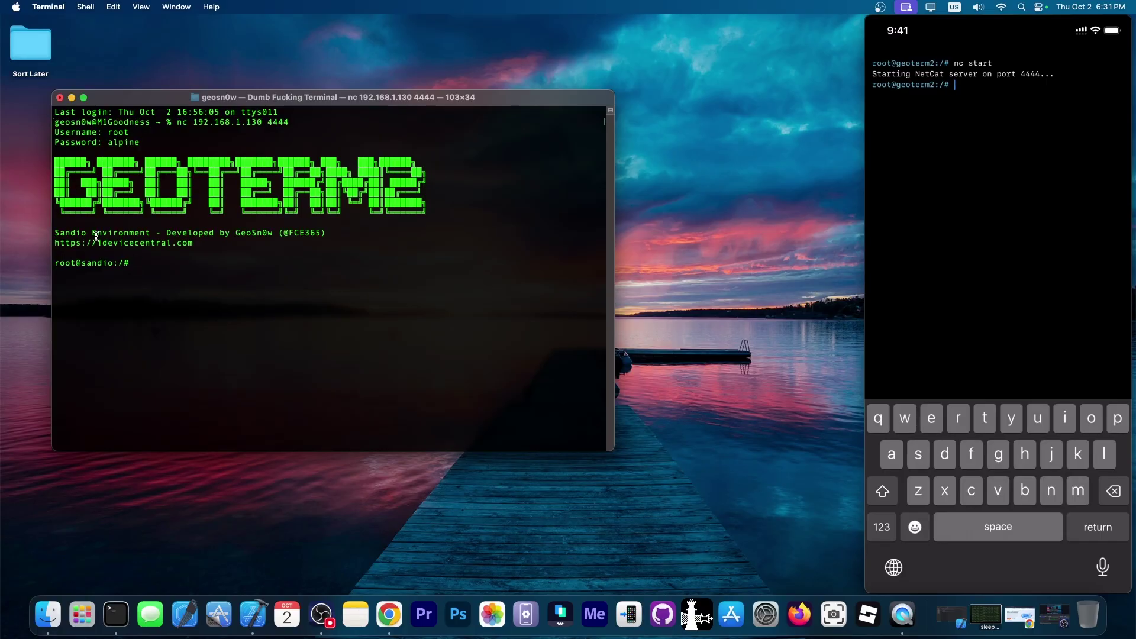
# - Run ls at the root@sandio:/# prompt to list etc, home, terraform_share, tmp, var and README.txt
pyautogui.write('ls')
pyautogui.press('Return')
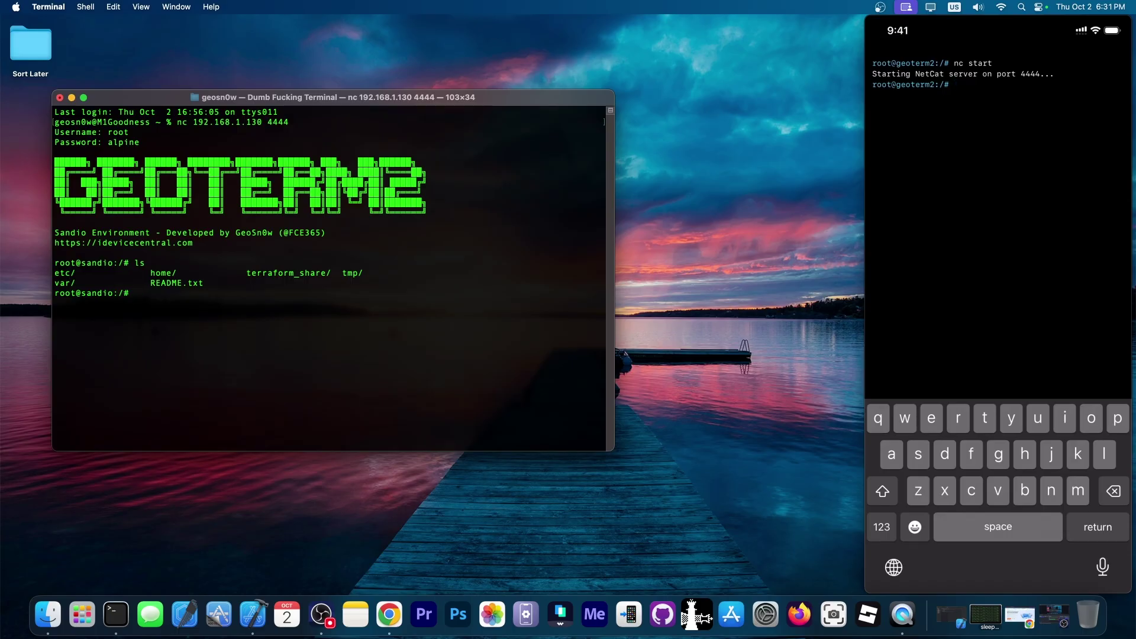
# - Run help and scroll through the GeoTerm2 command list and usage examples
pyautogui.write('help')
pyautogui.press('Return')
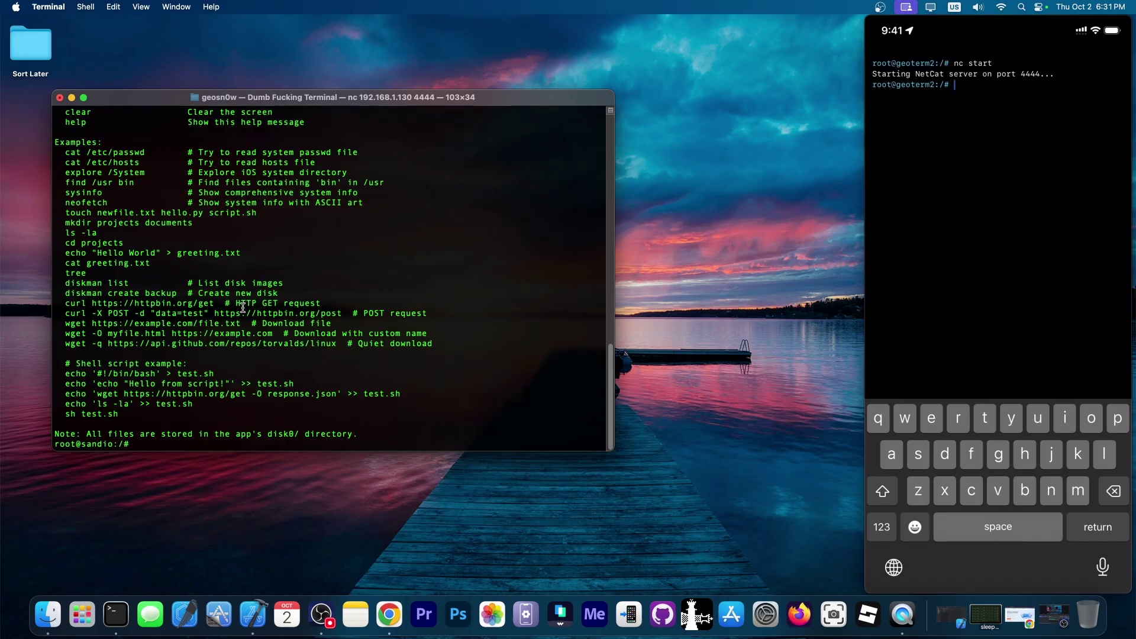
pyautogui.scroll(3, 243, 308)
pyautogui.scroll(15, 243, 308)
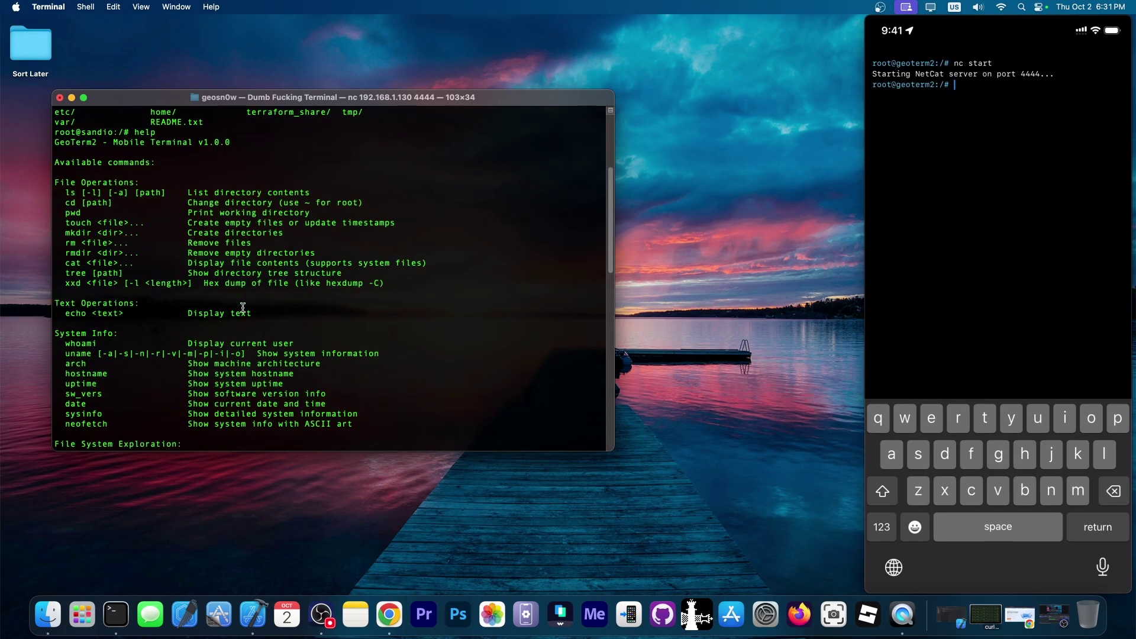
pyautogui.scroll(-15, 243, 308)
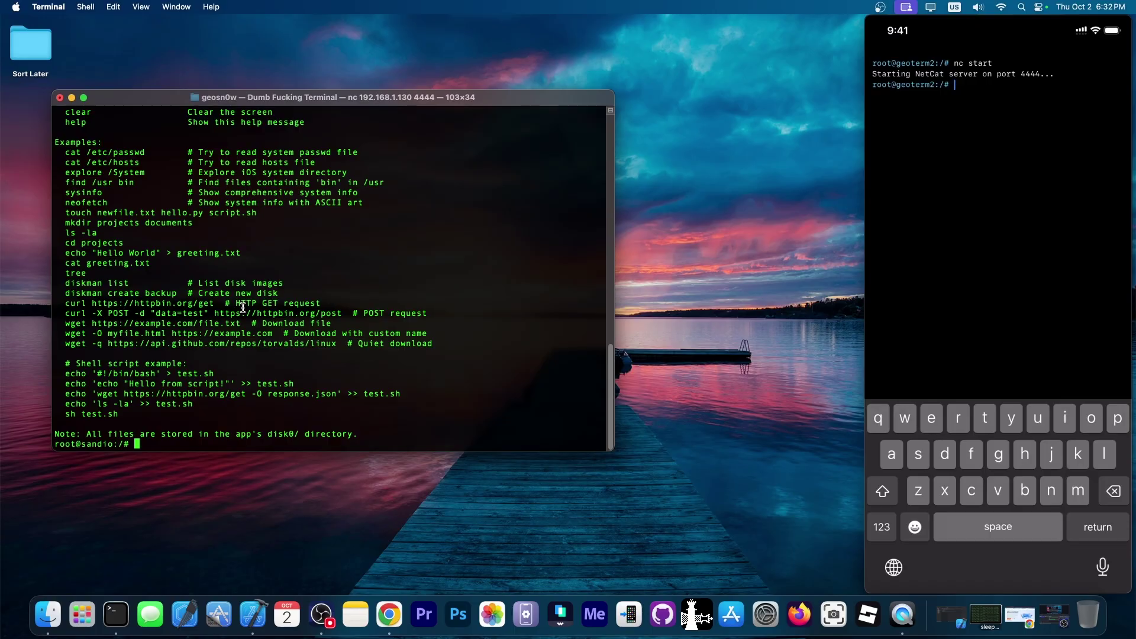
pyautogui.write('terraform init')
pyautogui.press('Return')
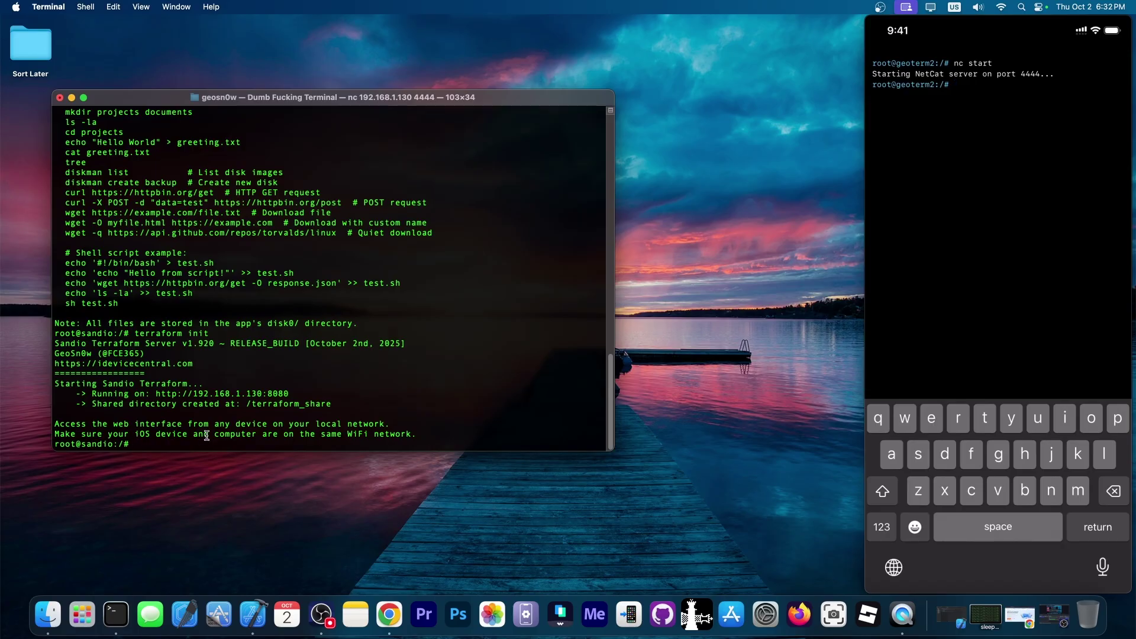
pyautogui.moveTo(204, 394)
pyautogui.mouseDown()
pyautogui.moveTo(254, 391)
pyautogui.moveTo(214, 392)
pyautogui.mouseUp()
pyautogui.click(277, 392)
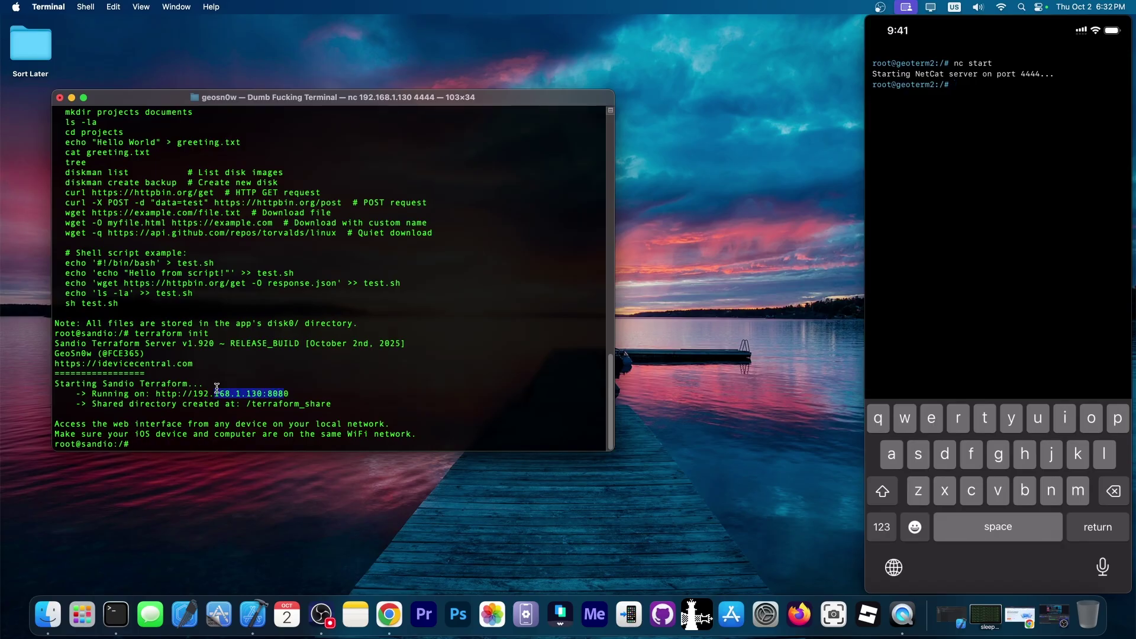
pyautogui.tripleClick(155, 397)
pyautogui.moveTo(289, 393); pyautogui.dragTo(154, 393)
# - Delete logo.png from the file server's File Share in Chrome
pyautogui.click(389, 614)
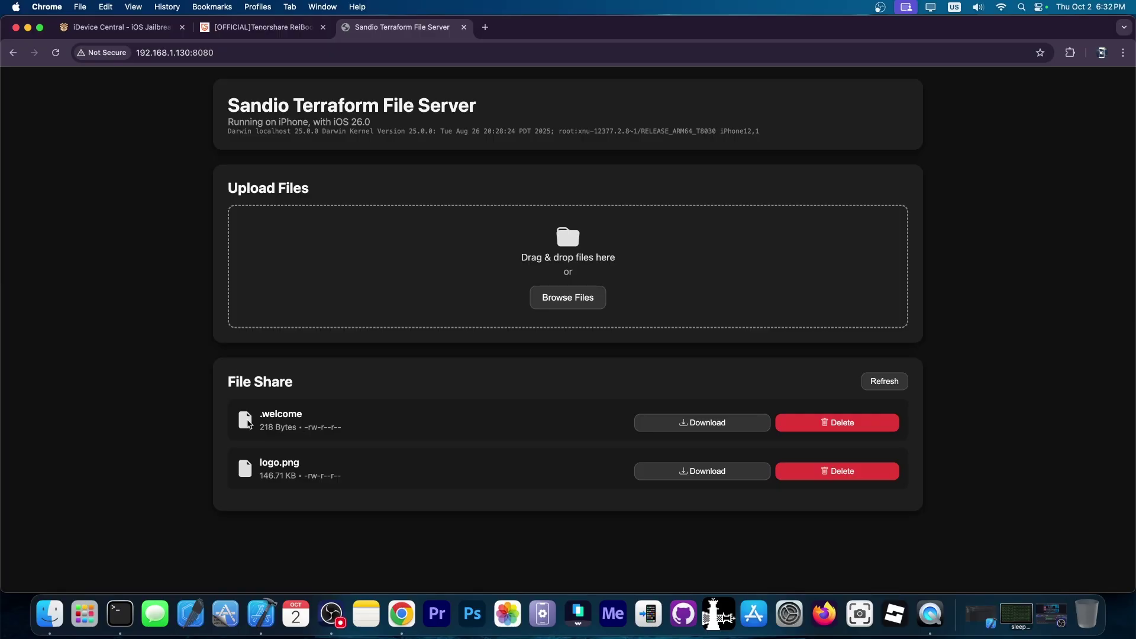
pyautogui.click(852, 471)
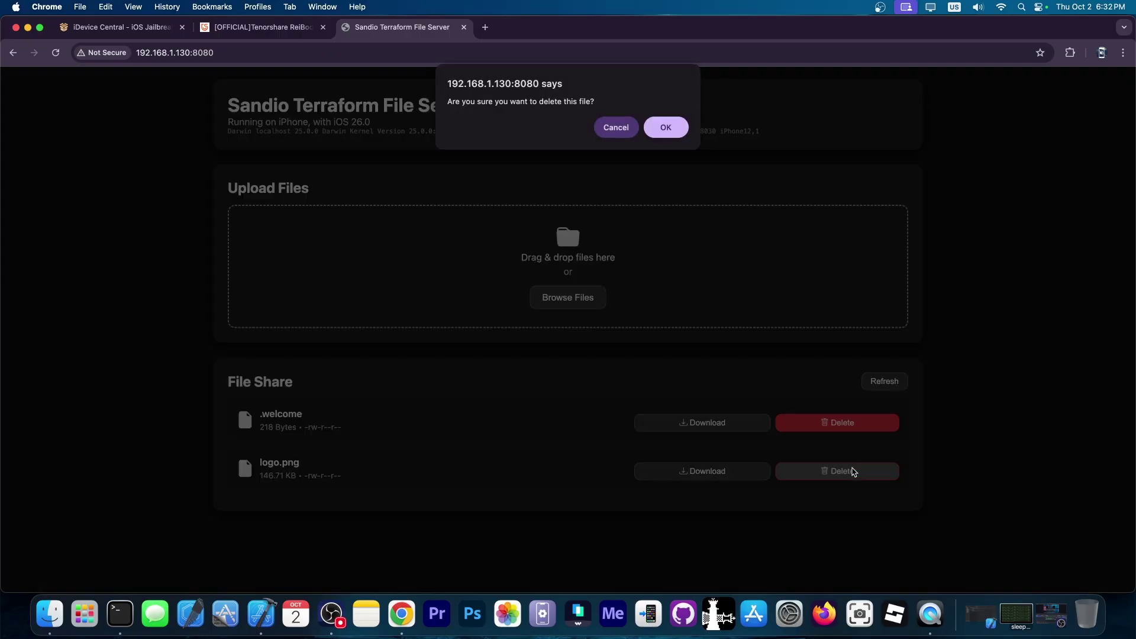
pyautogui.click(667, 125)
# - Upload 17.5.png to the File Share so it appears beside .welcome
pyautogui.moveTo(371, 122); pyautogui.dragTo(229, 121)
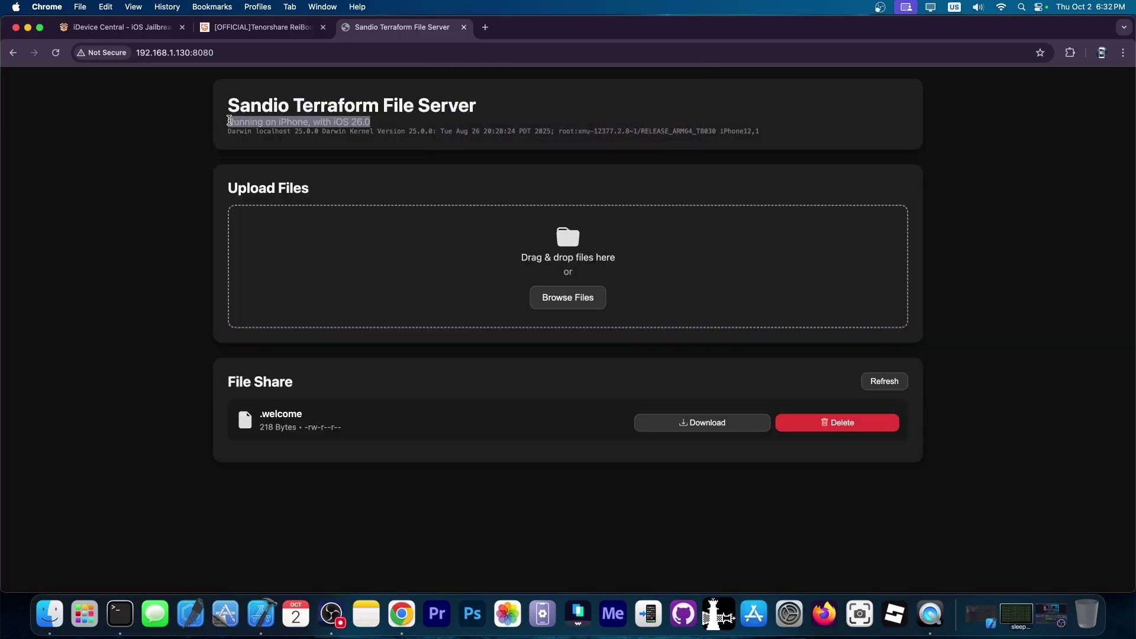
pyautogui.click(385, 126)
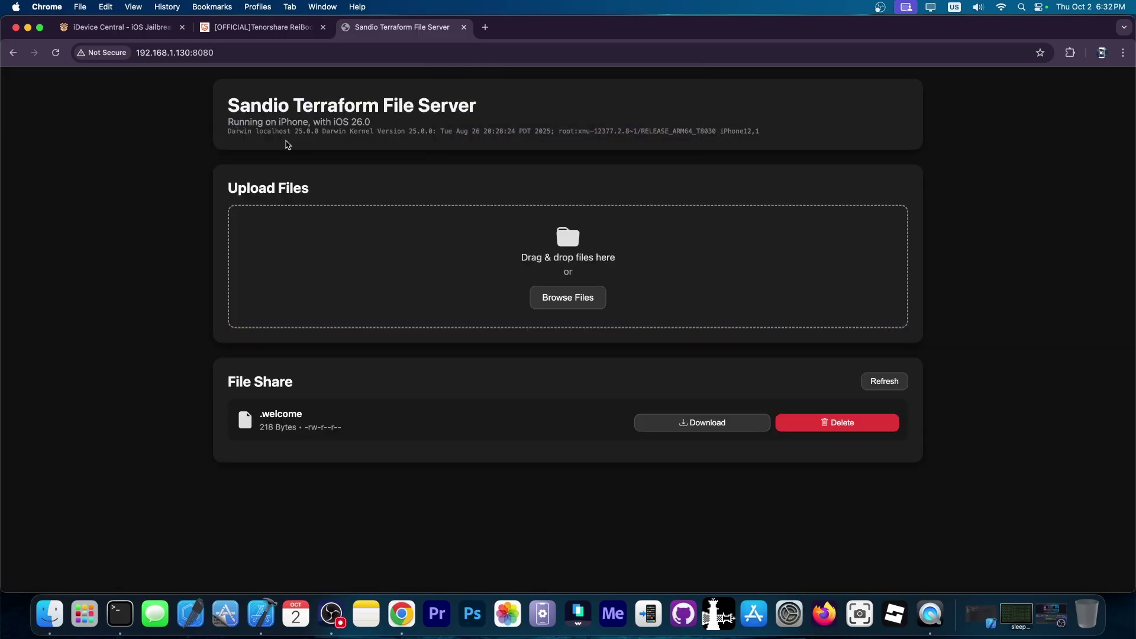
pyautogui.moveTo(228, 131); pyautogui.dragTo(679, 142)
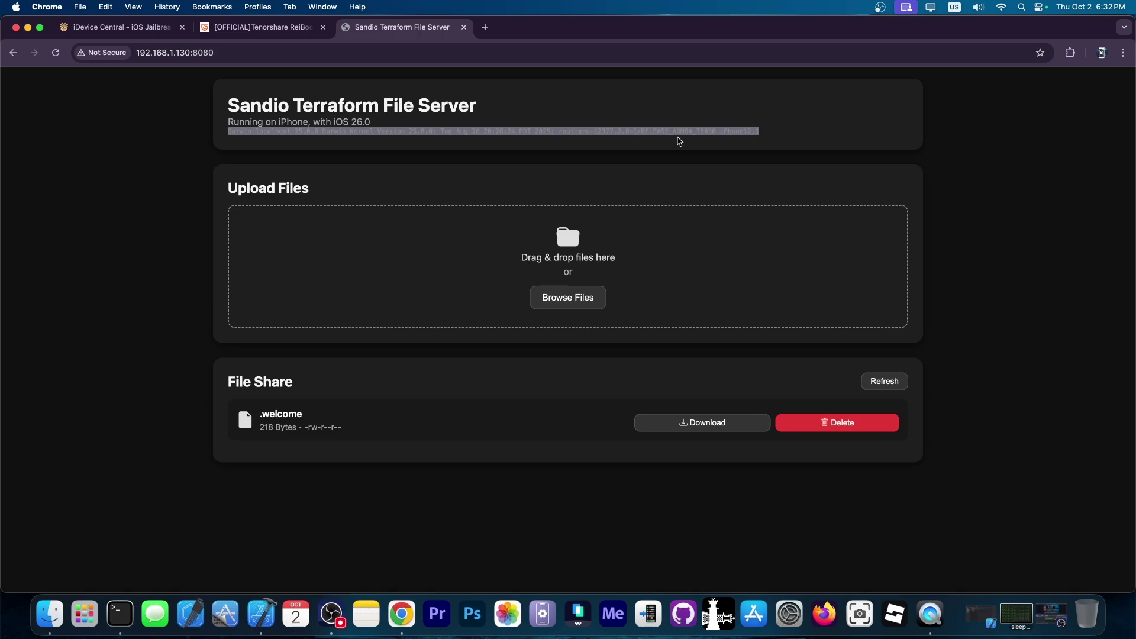
pyautogui.click(786, 132)
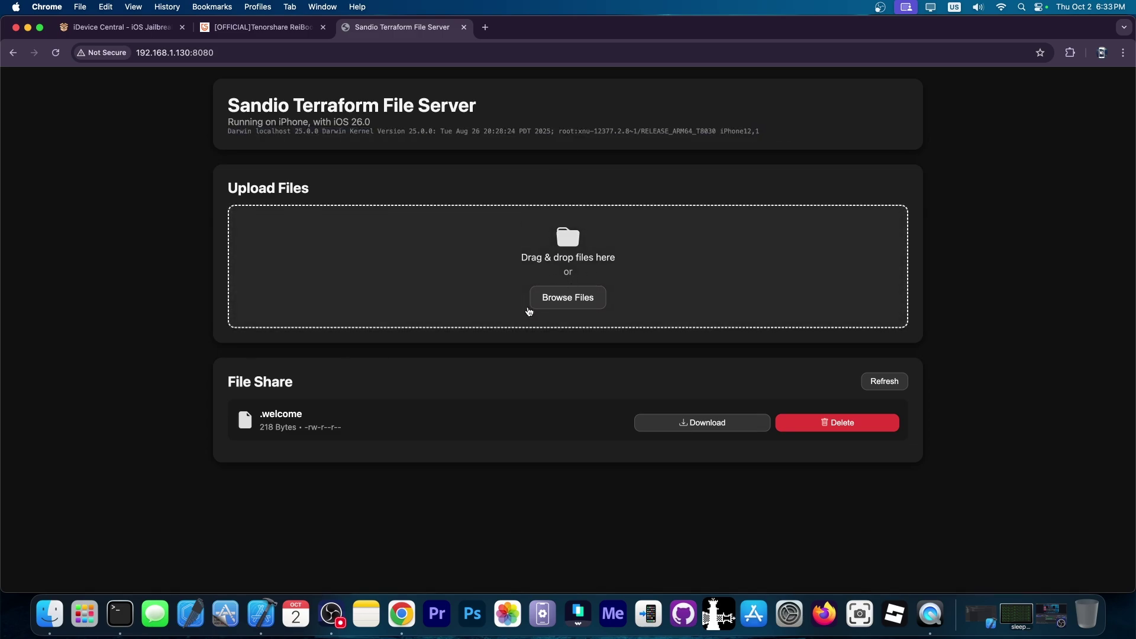
pyautogui.click(568, 298)
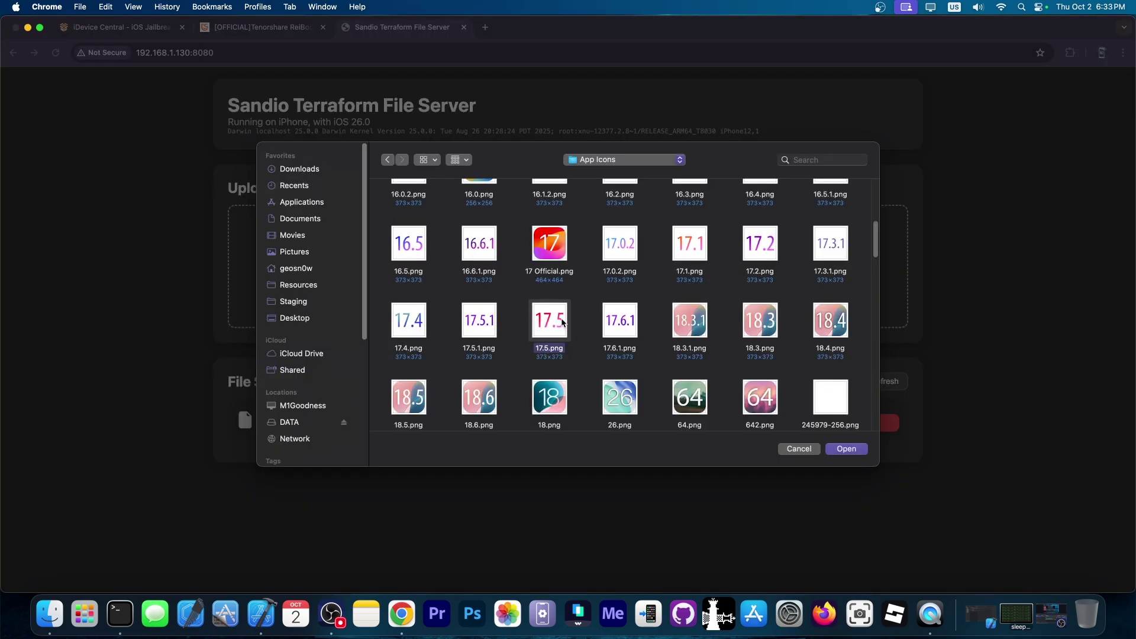
pyautogui.doubleClick(565, 313)
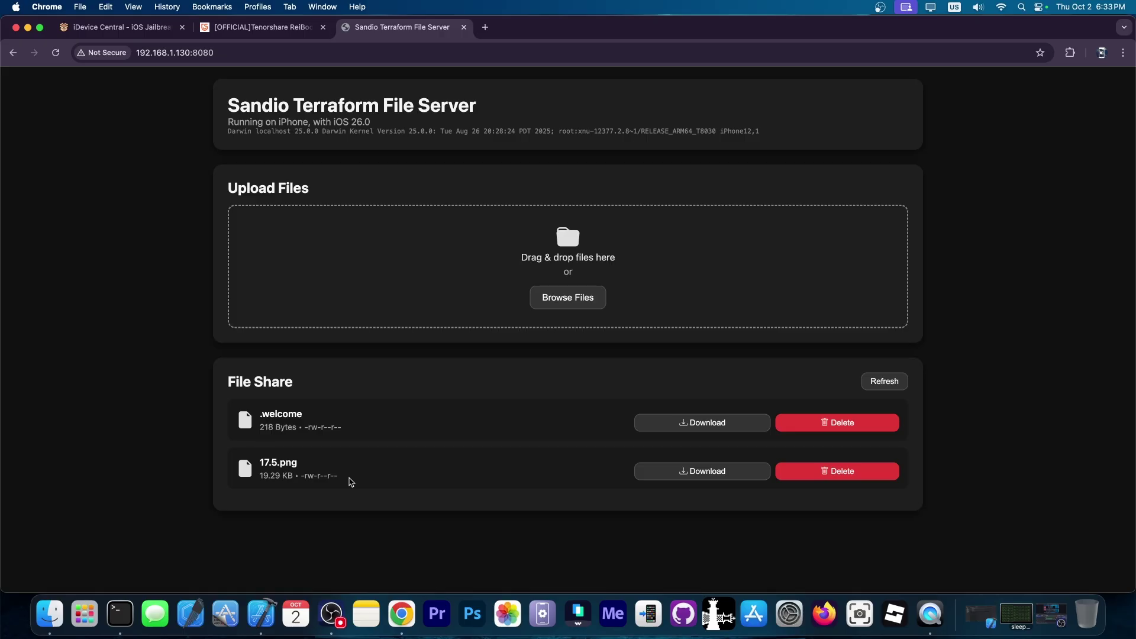
# - In Terminal, list the root directory and change into terraform_share
pyautogui.press('super+Tab')
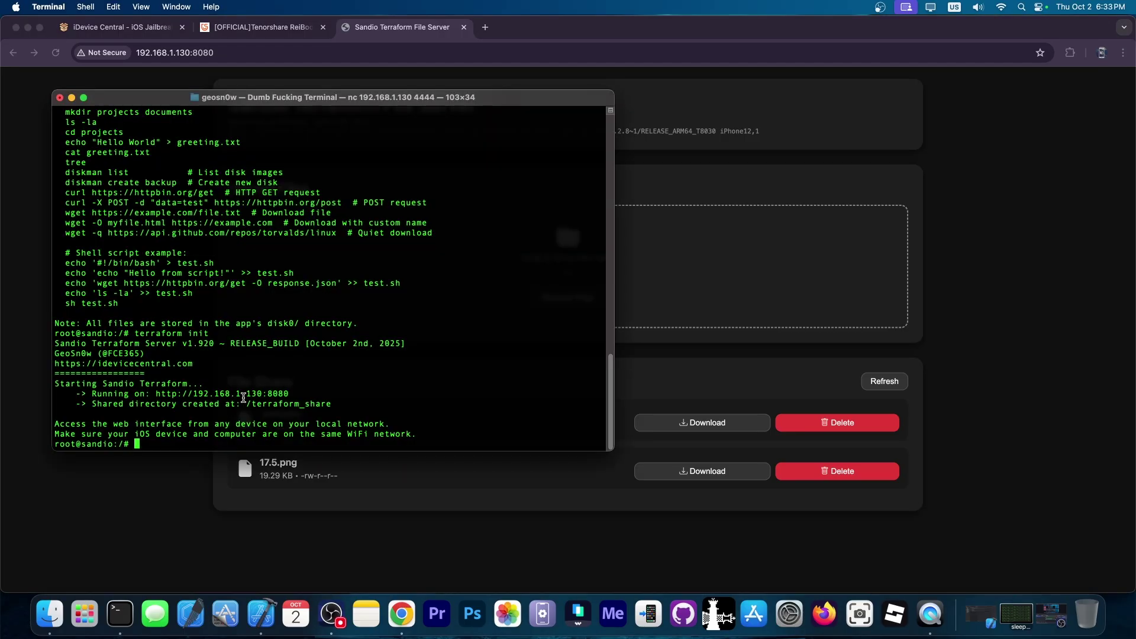
pyautogui.write('ls')
pyautogui.press('Return')
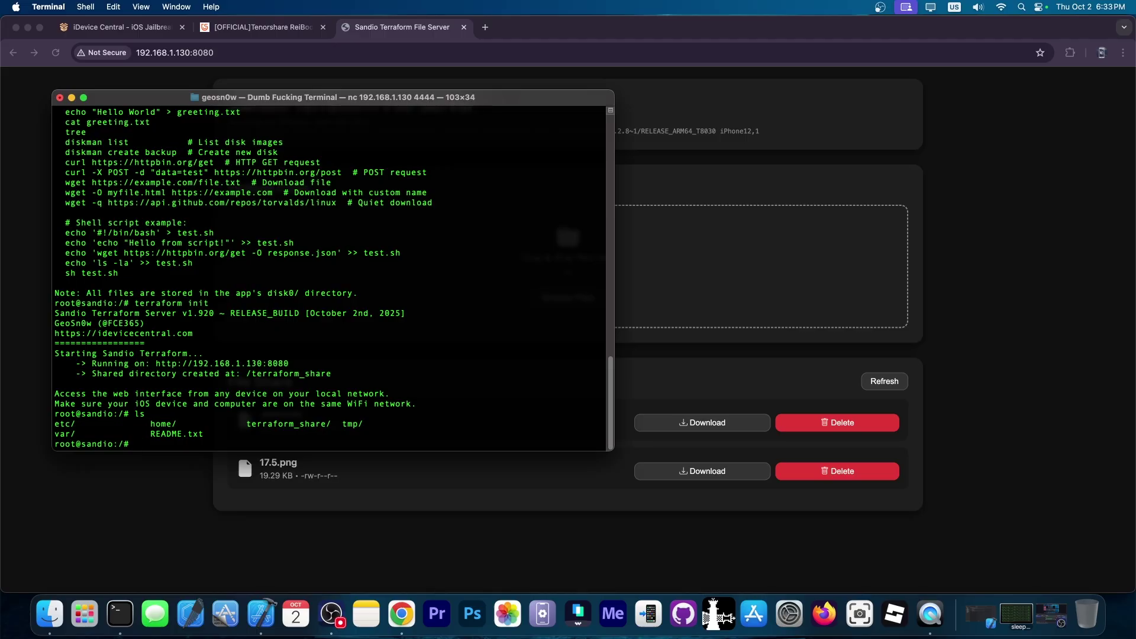
pyautogui.write('cd terraform_share')
pyautogui.press('Return')
# - List terraform_share with ls -l, showing 17.5.png at 19752 bytes
pyautogui.write('ls 0-')
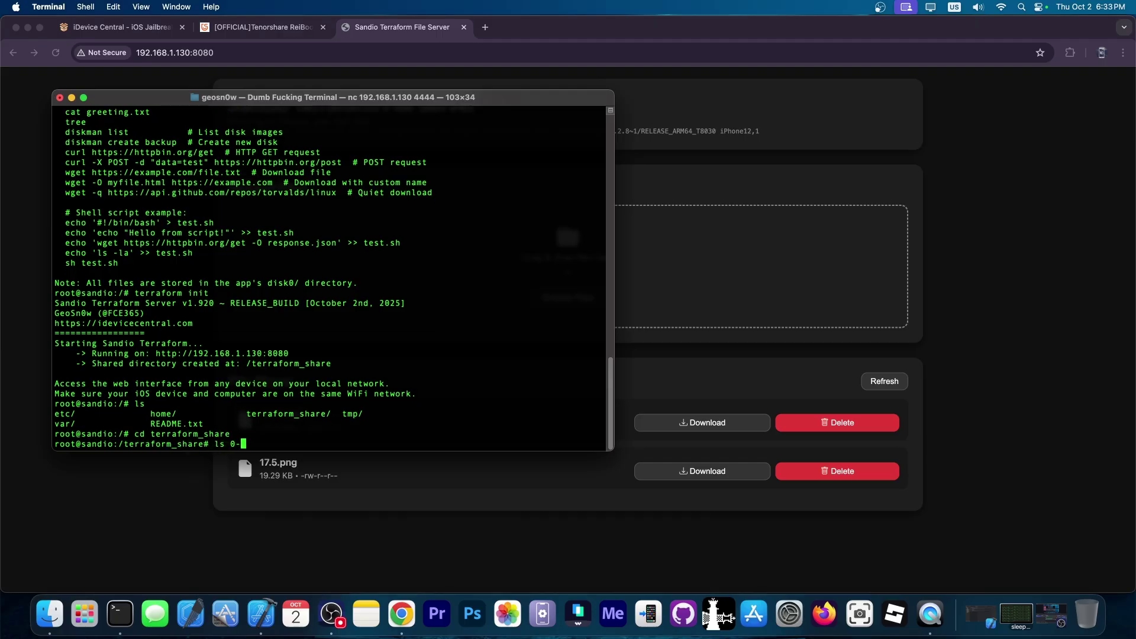
pyautogui.press('BackSpace')
pyautogui.press('BackSpace')
pyautogui.write('-l')
pyautogui.press('Return')
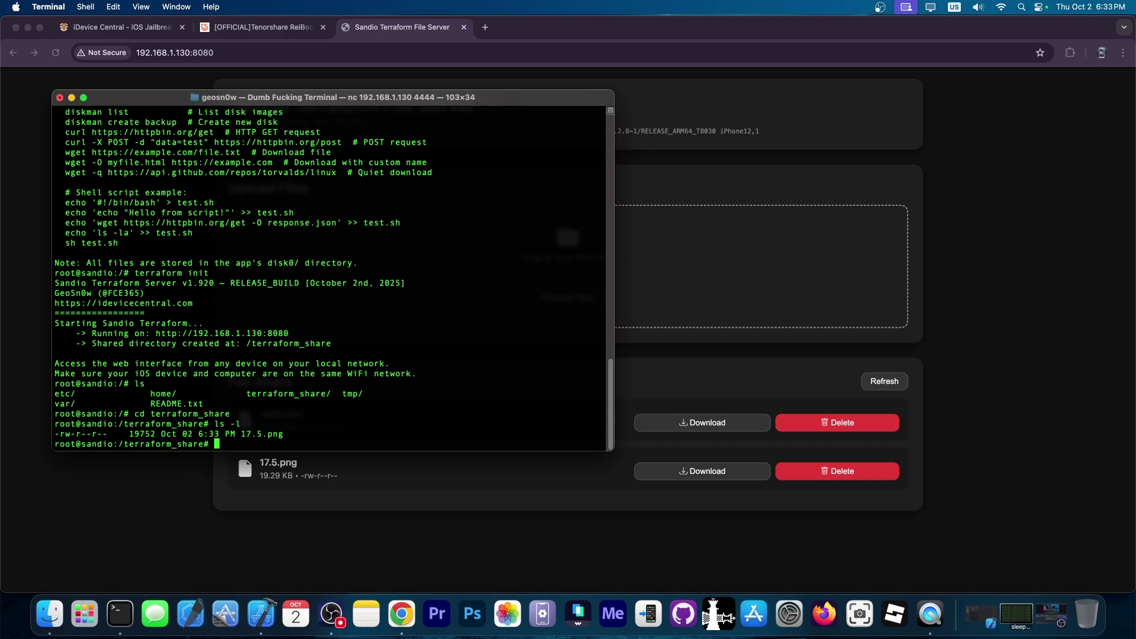
pyautogui.click(1066, 258)
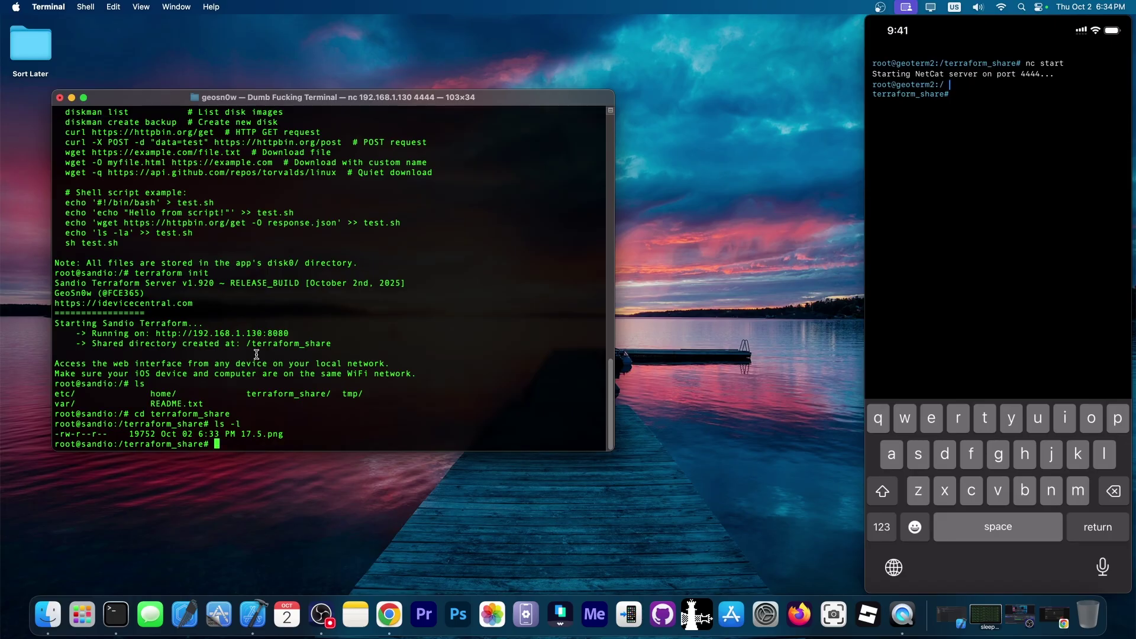
# - Copy the help's curl -X POST example and run it against httpbin.org/post
pyautogui.scroll(6, 257, 354)
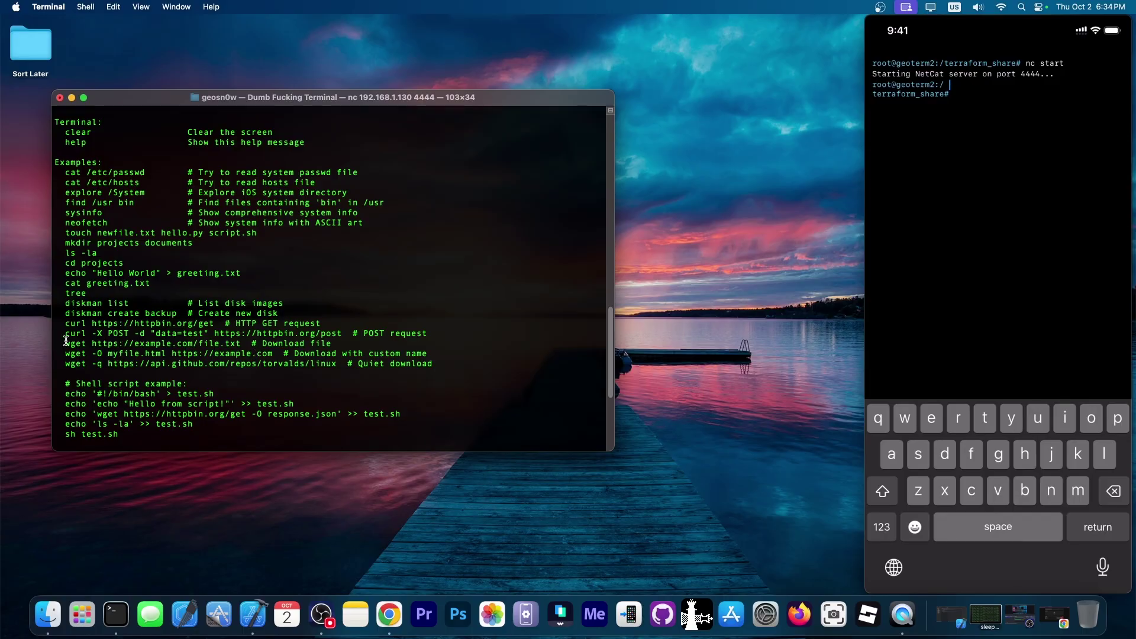
pyautogui.moveTo(65, 333); pyautogui.dragTo(341, 334)
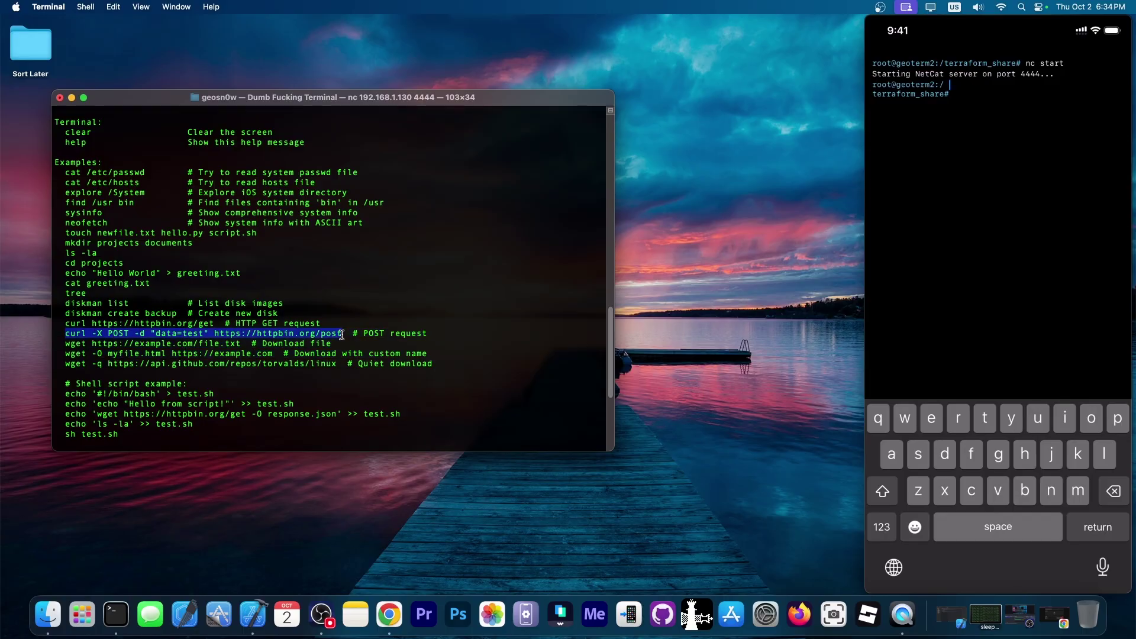
pyautogui.press('super+c')
pyautogui.press('super+v')
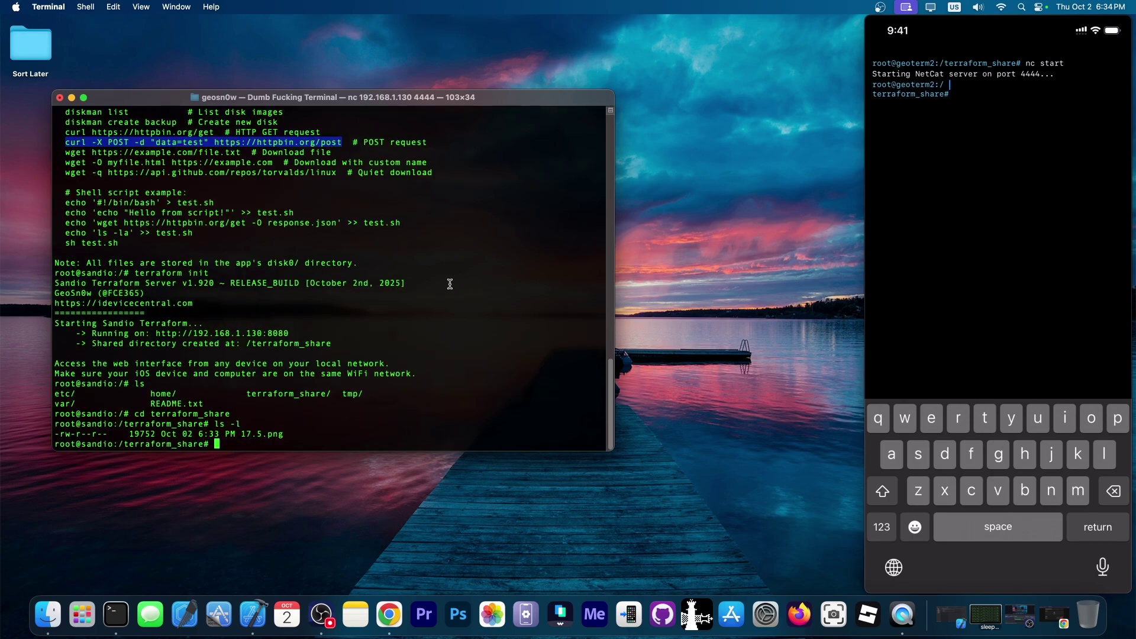
pyautogui.press('Return')
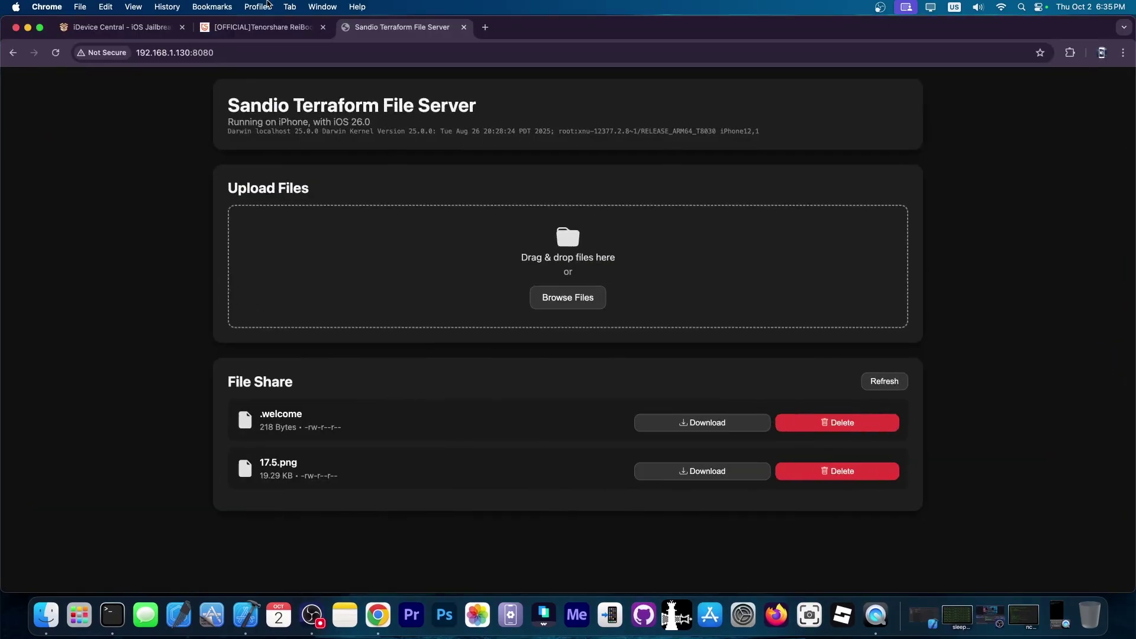
# - View the iDevice Central and Tenorshare ReiBoot tabs, then minimize Chrome
pyautogui.click(116, 27)
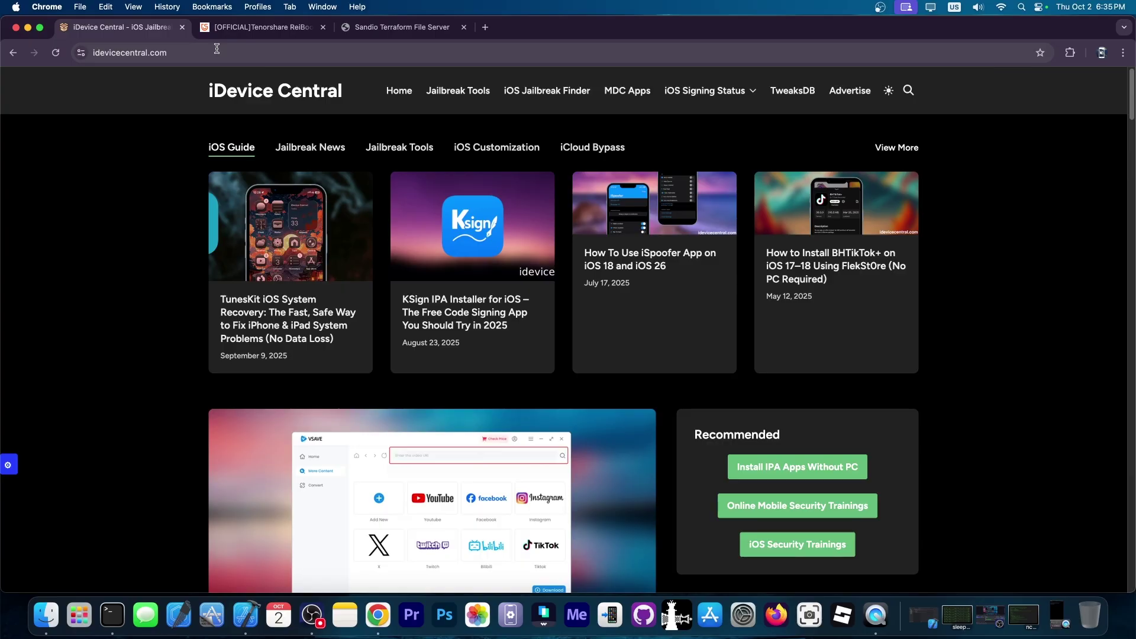
pyautogui.click(216, 27)
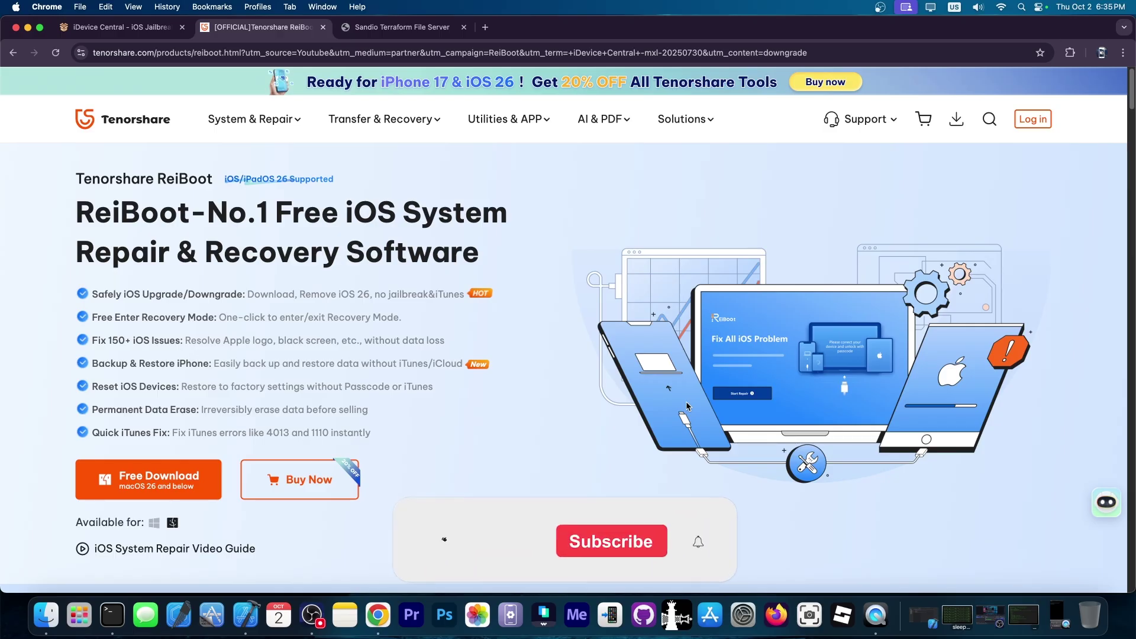
pyautogui.scroll(-15, 686, 406)
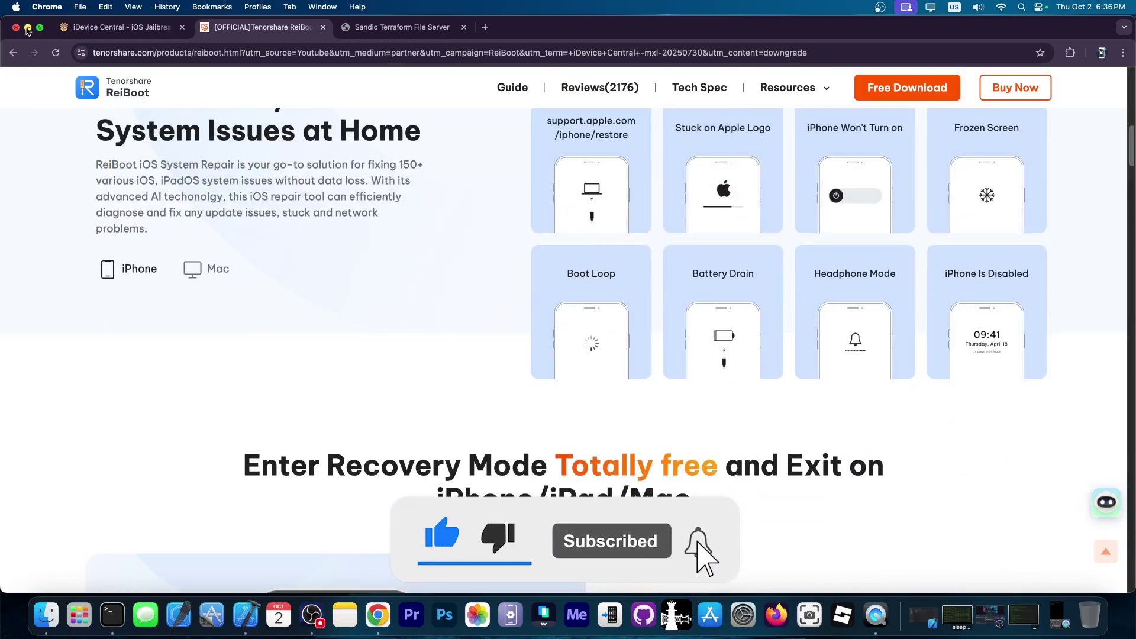
pyautogui.press('cmd+m')
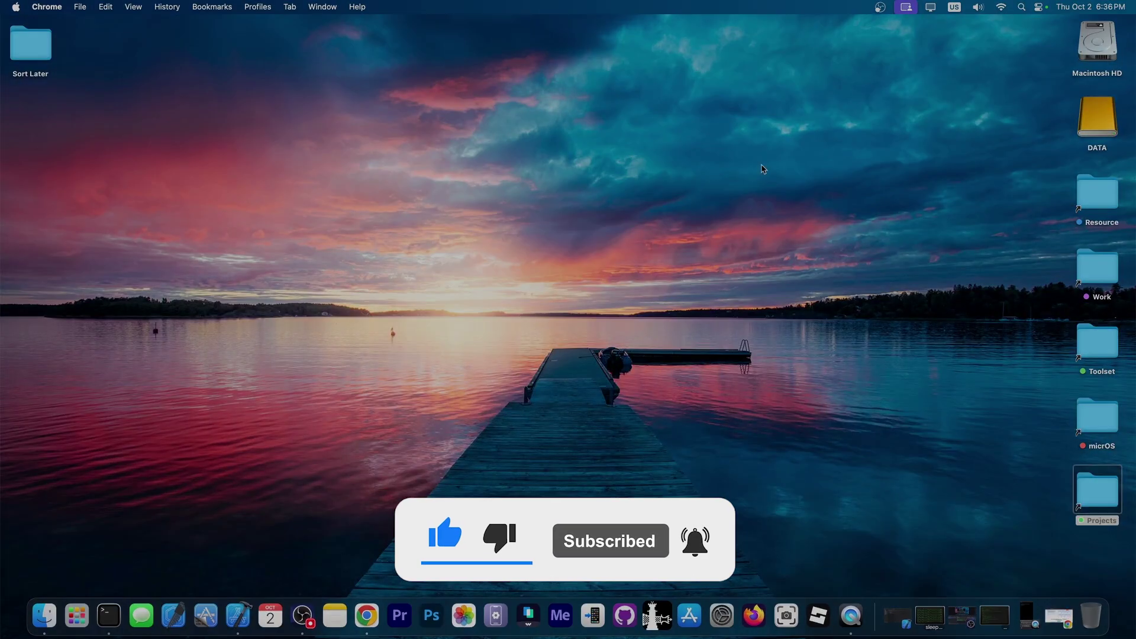